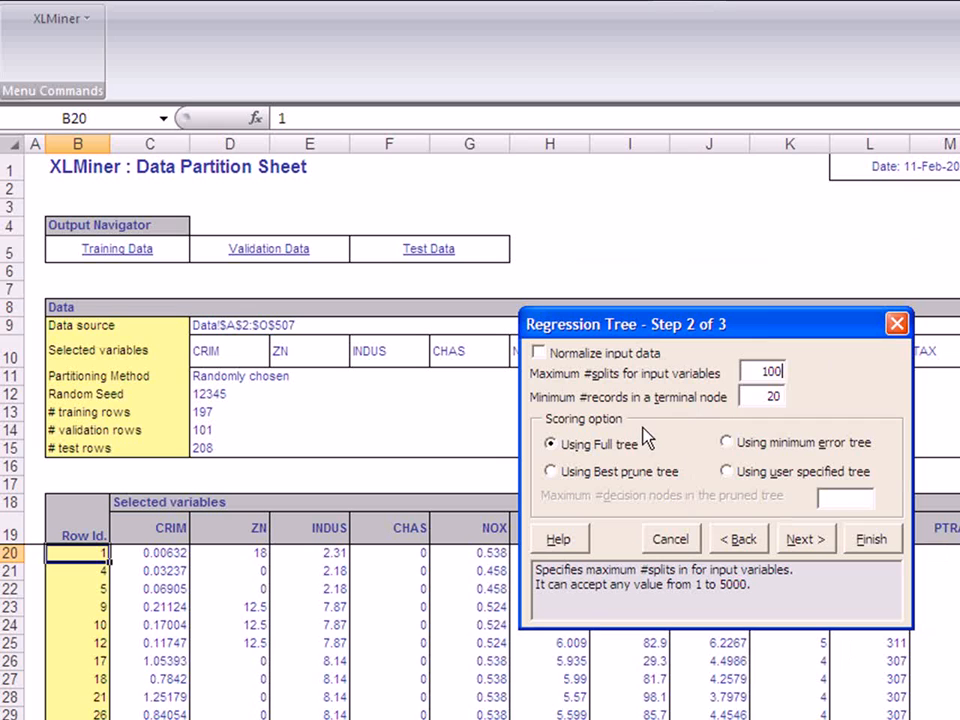
# - Normalize the input data, set the minimum records in a terminal node to 5, and score using the best prune tree
pyautogui.click(540, 353)
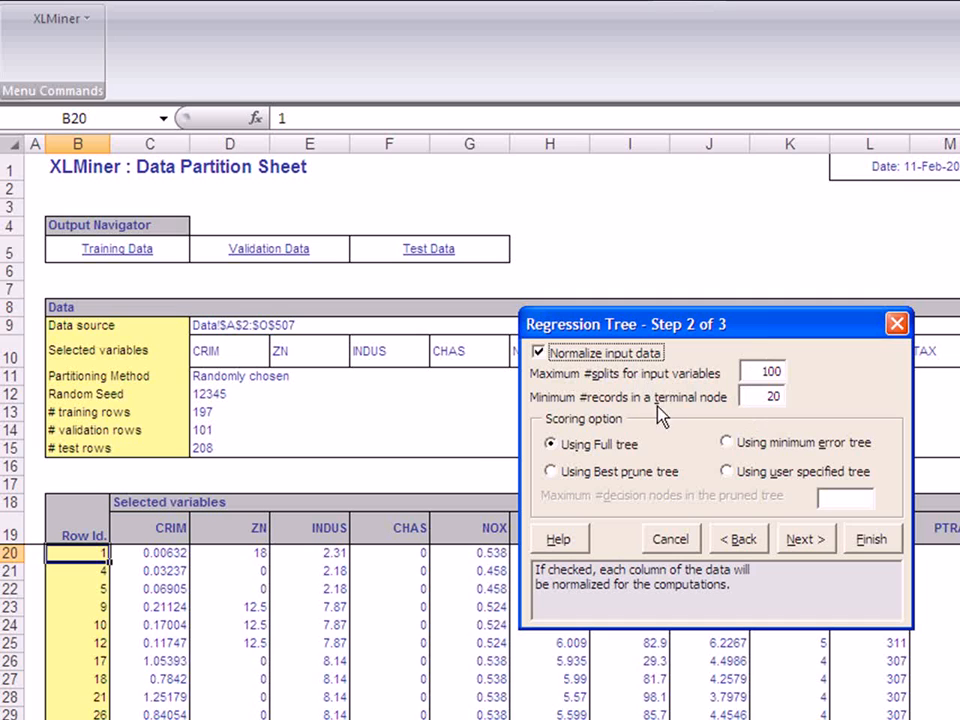
pyautogui.doubleClick(770, 397)
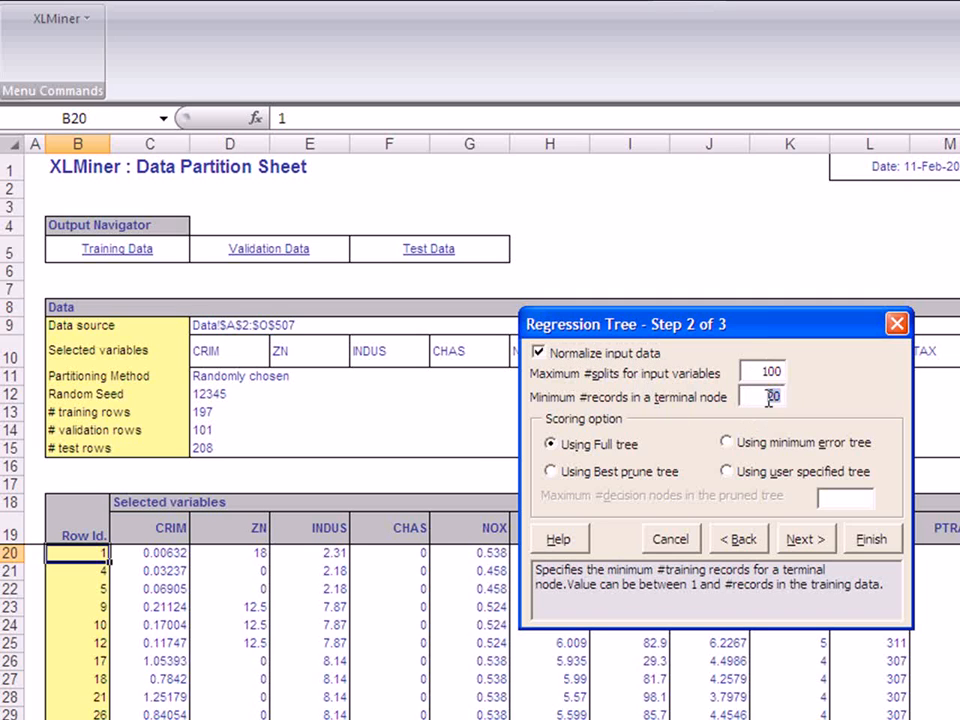
pyautogui.write('5')
pyautogui.press('BackSpace')
pyautogui.click(550, 473)
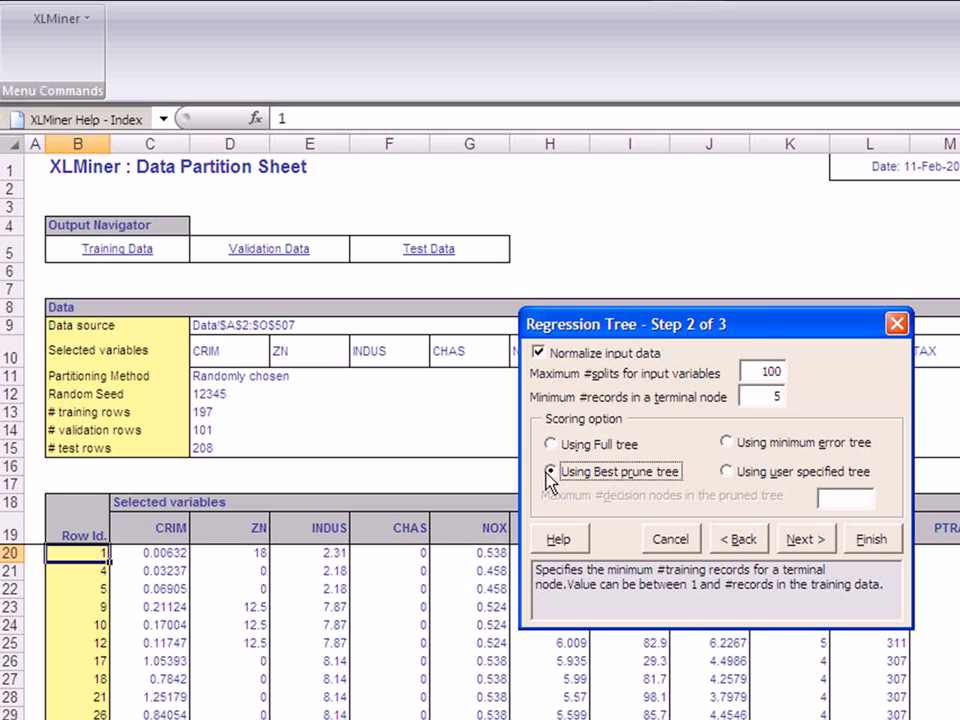
pyautogui.click(800, 541)
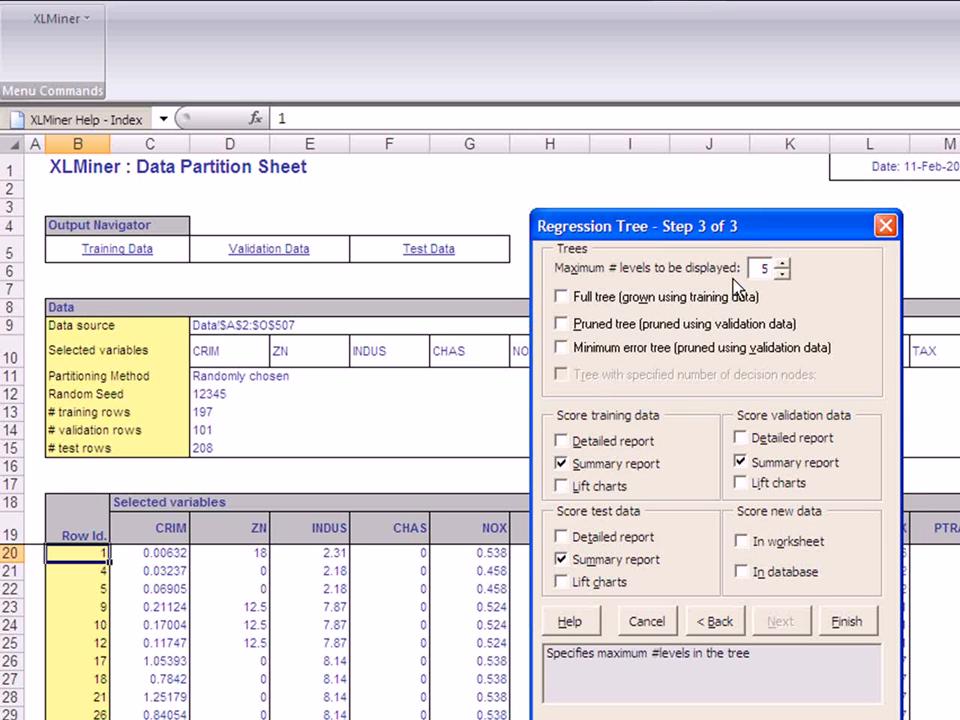
# - Set the maximum displayed tree levels to 7 and include the full, pruned and minimum error trees
pyautogui.click(781, 263)
pyautogui.click(781, 263)
pyautogui.click(561, 297)
pyautogui.click(563, 325)
pyautogui.click(563, 348)
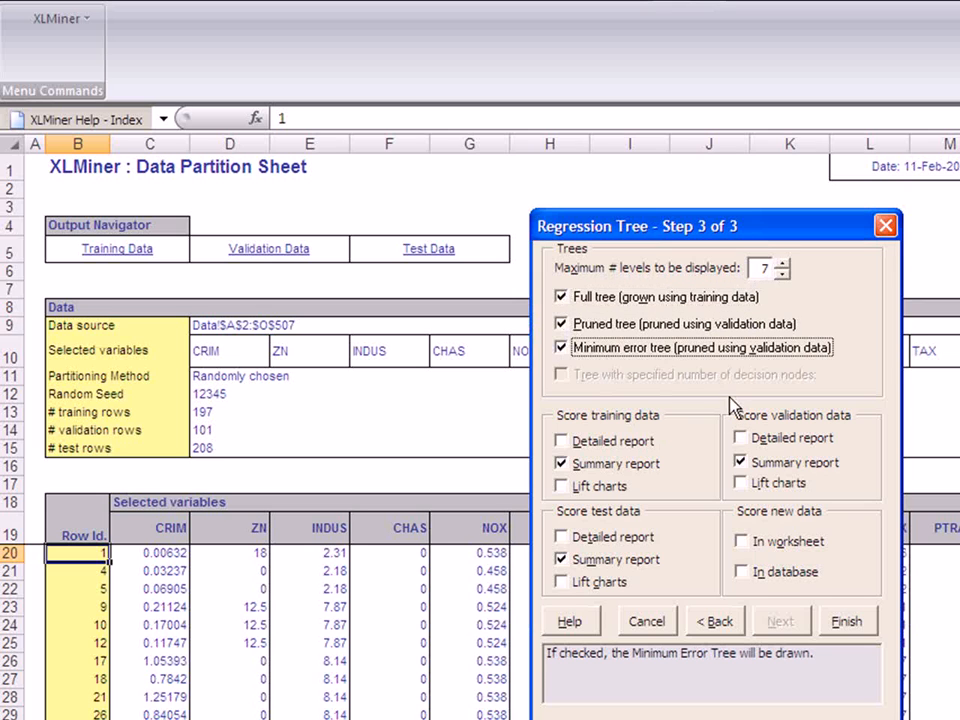
# - Add detailed reports and lift charts for the training and validation data, and run the regression tree
pyautogui.click(561, 441)
pyautogui.click(561, 486)
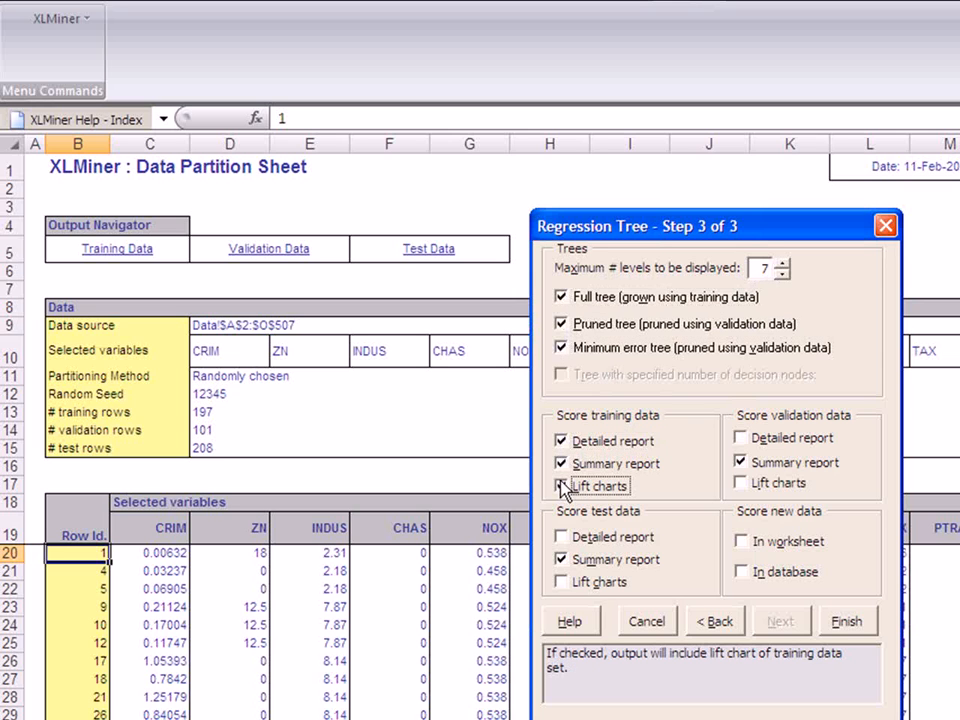
pyautogui.click(740, 438)
pyautogui.click(740, 483)
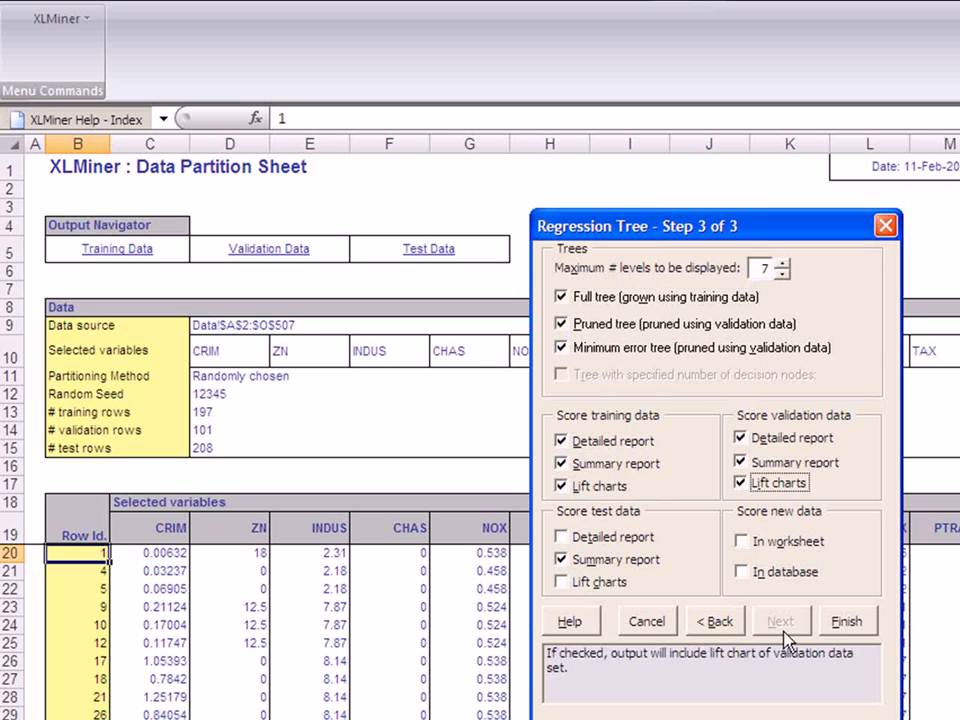
pyautogui.click(840, 621)
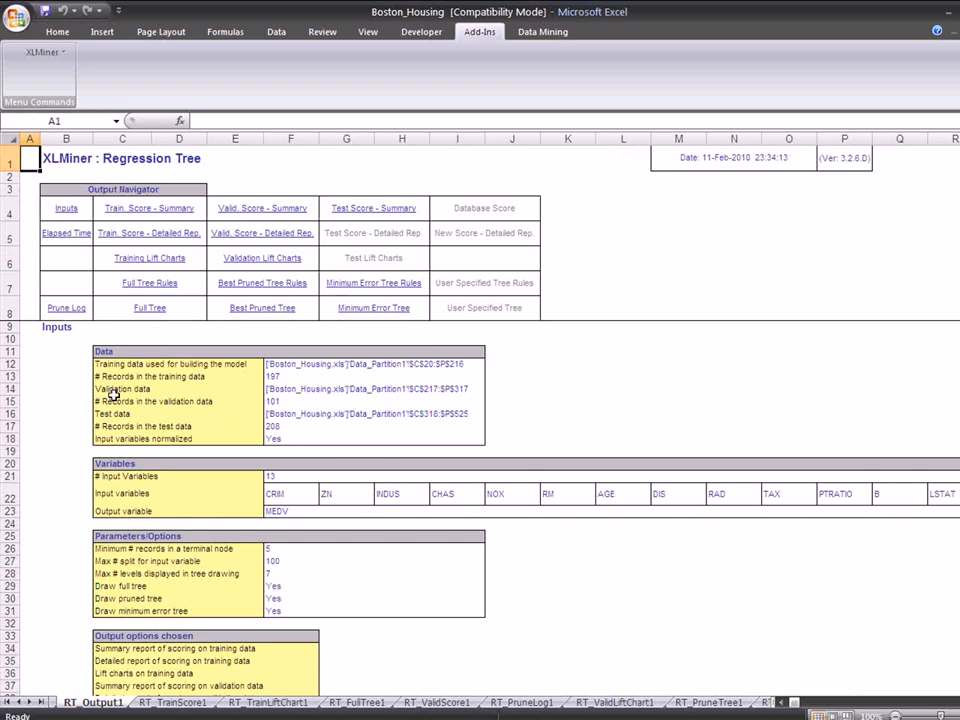
# - Review the Inputs section of the regression tree output, including its data, variables, parameters and chosen output options
pyautogui.moveTo(45, 326); pyautogui.dragTo(205, 692)
pyautogui.click(70, 573)
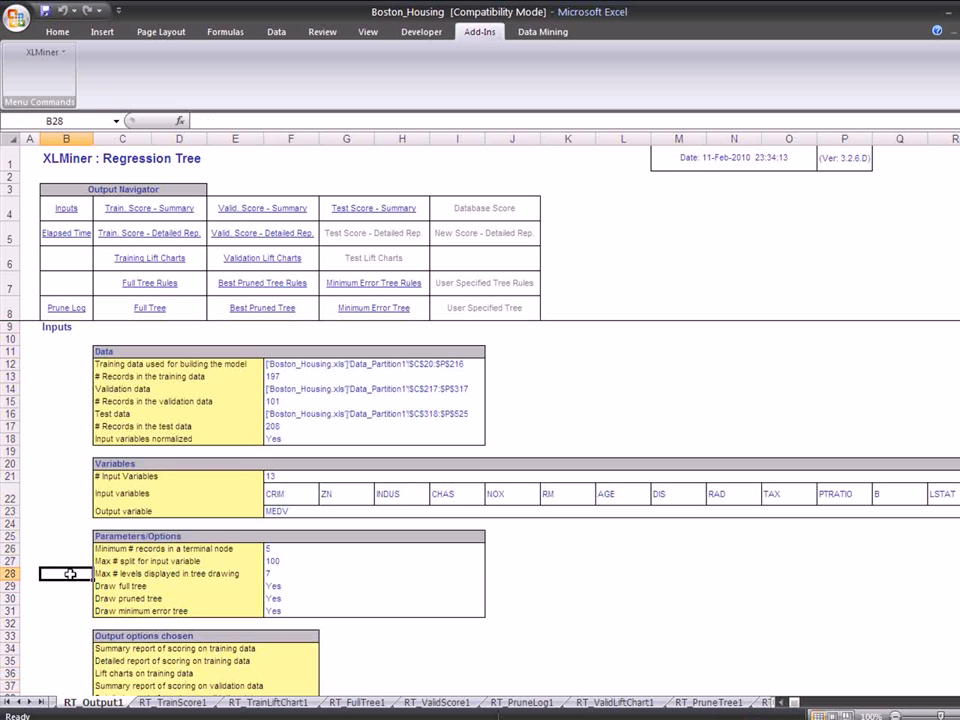
pyautogui.scroll(-9, 70, 573)
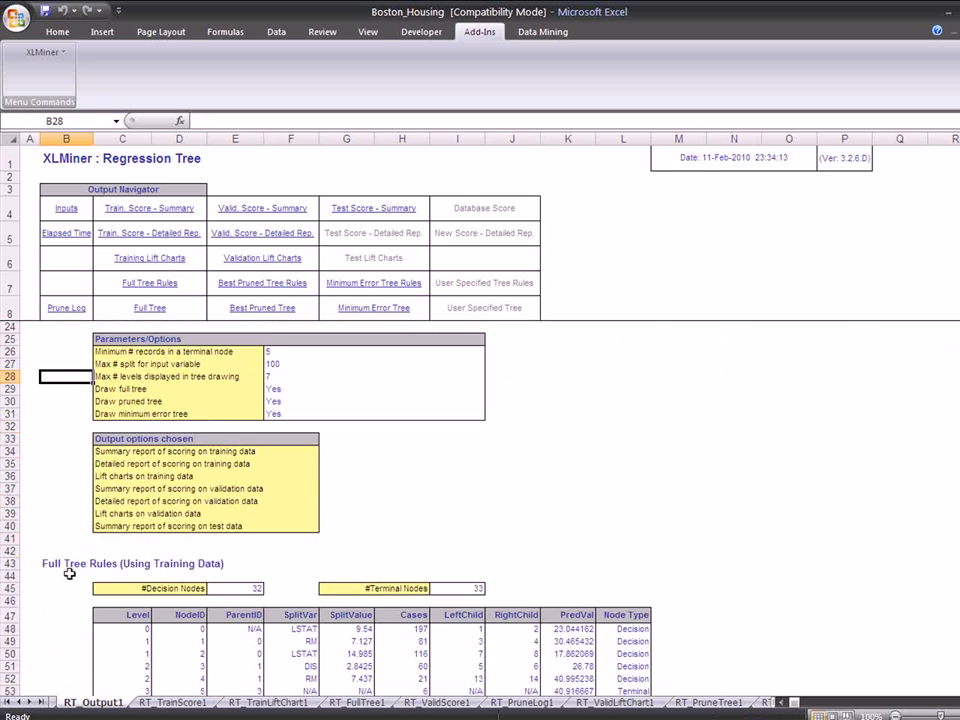
# - Examine the Full Tree Rules table, checking the root node's split value, cases, child nodes and the node types
pyautogui.scroll(-1, 69, 520)
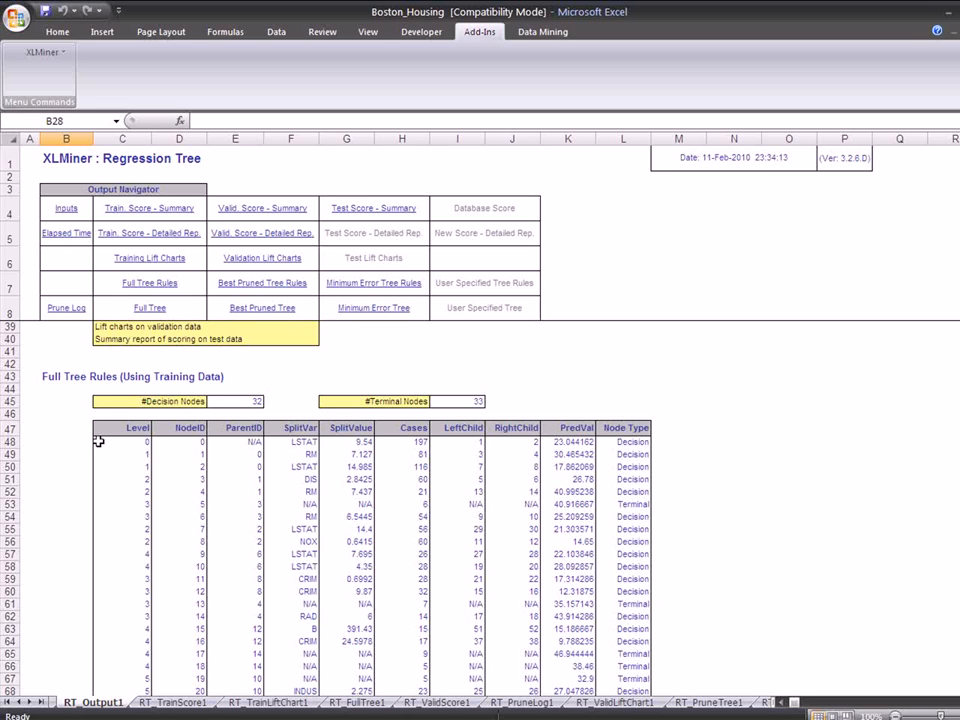
pyautogui.click(349, 443)
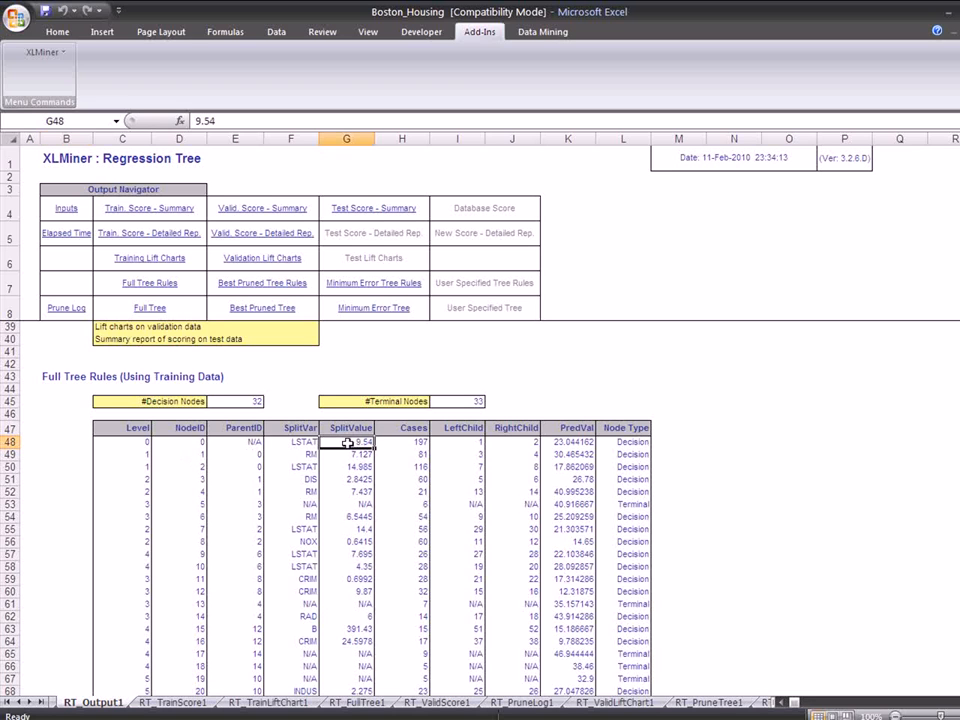
pyautogui.click(408, 443)
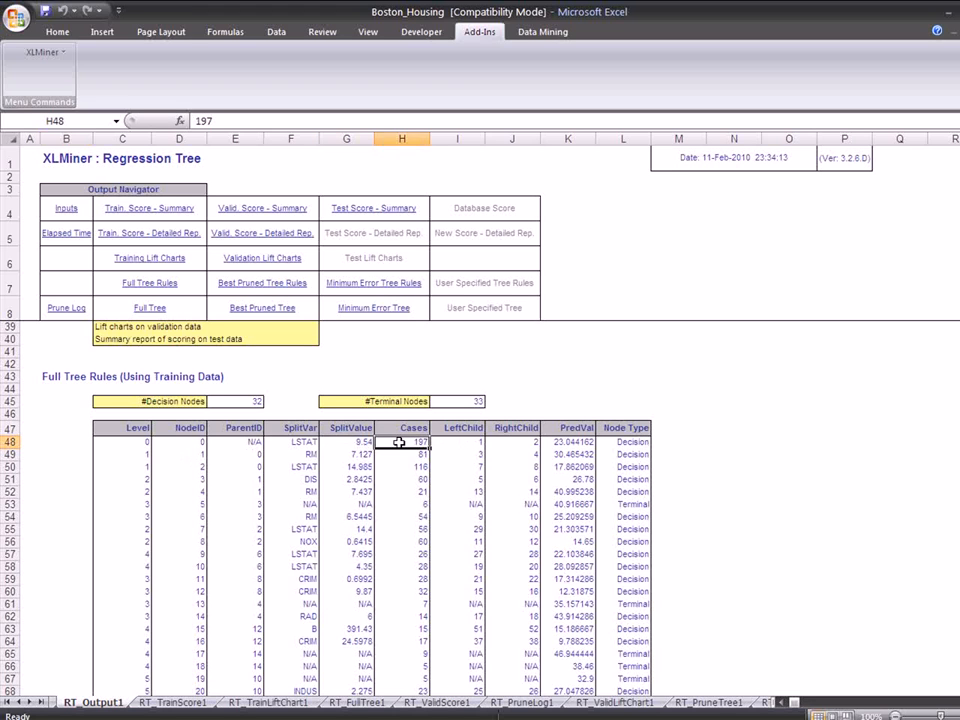
pyautogui.click(463, 444)
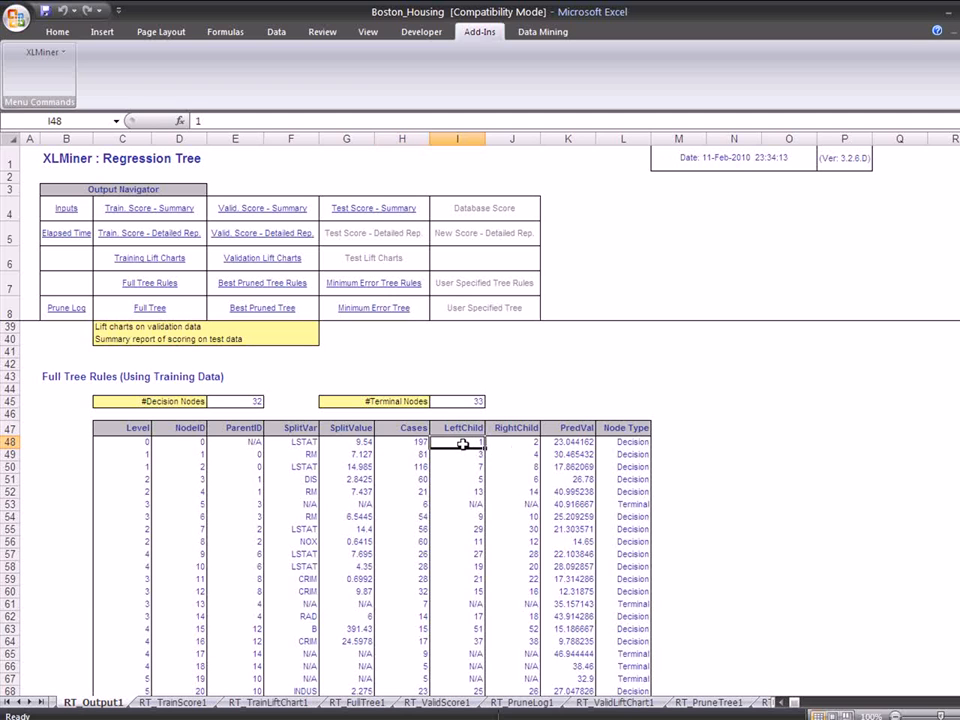
pyautogui.click(517, 448)
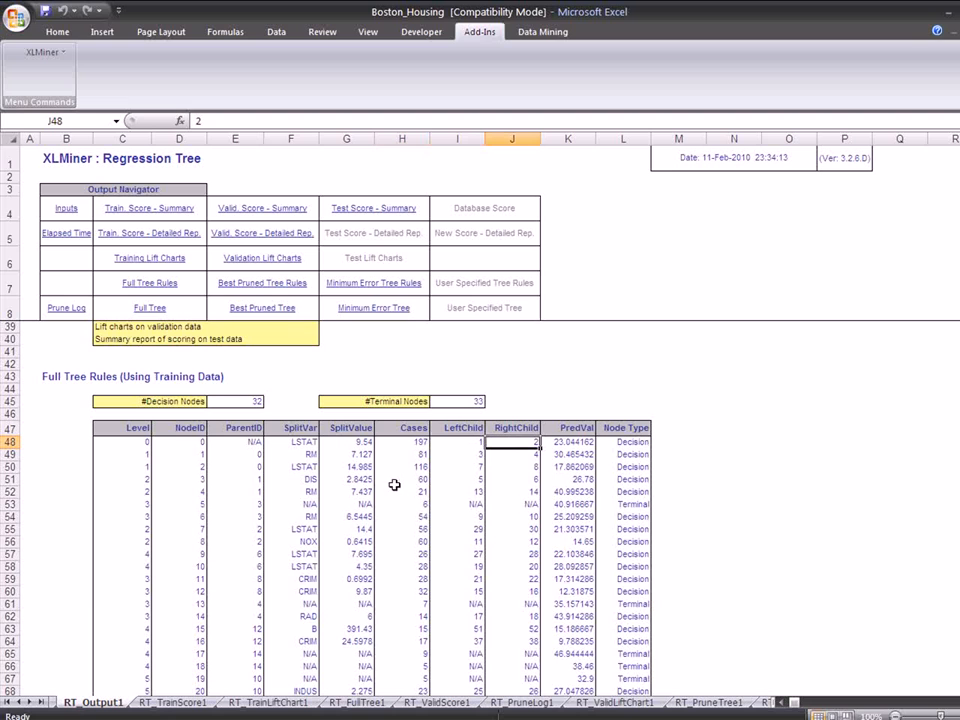
pyautogui.click(634, 441)
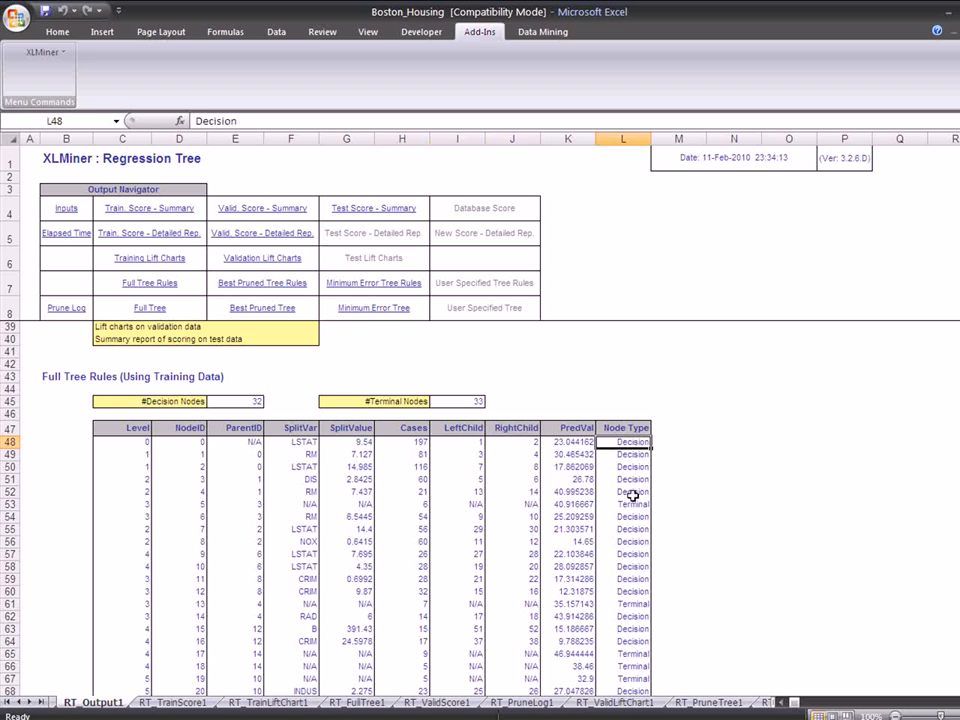
pyautogui.click(634, 505)
pyautogui.scroll(-7, 424, 561)
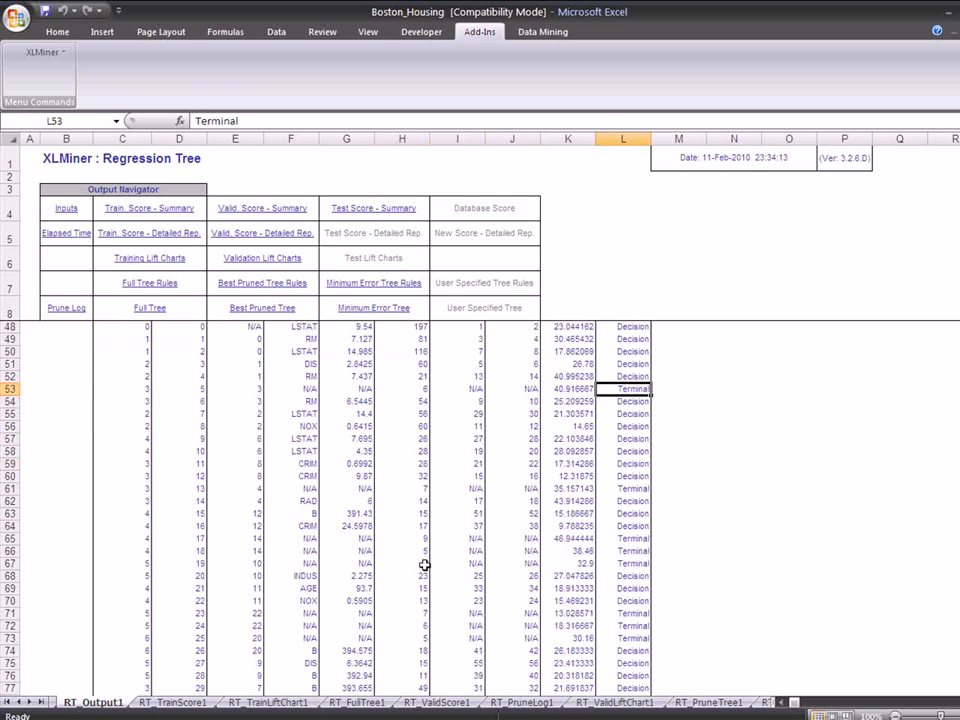
pyautogui.scroll(7, 424, 566)
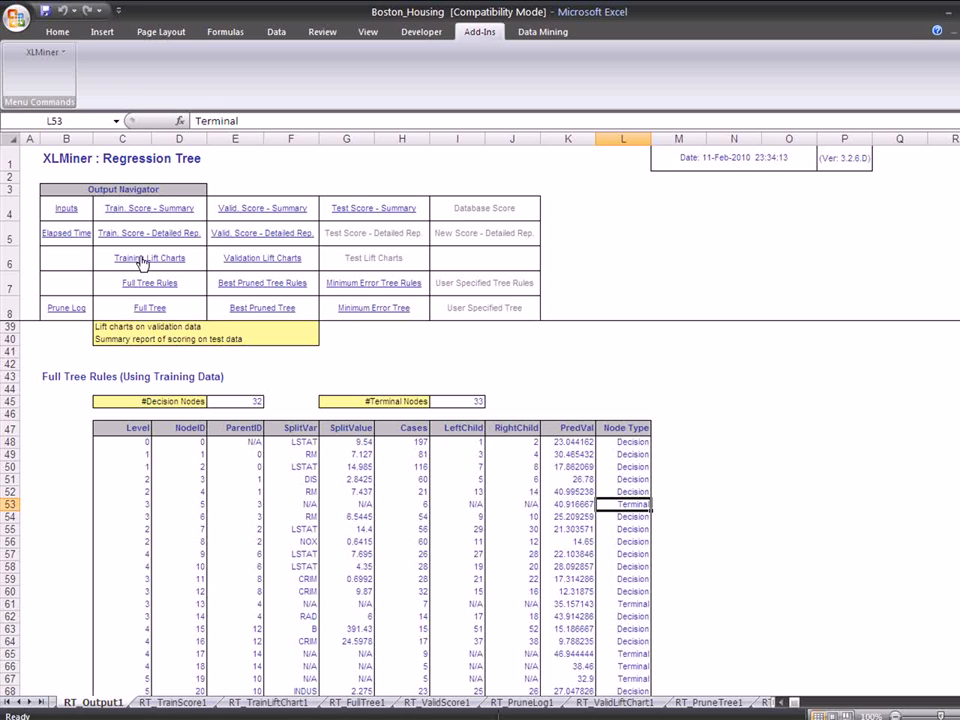
# - View the full tree diagram across its branches and lower levels, and return to the output navigator
pyautogui.click(151, 308)
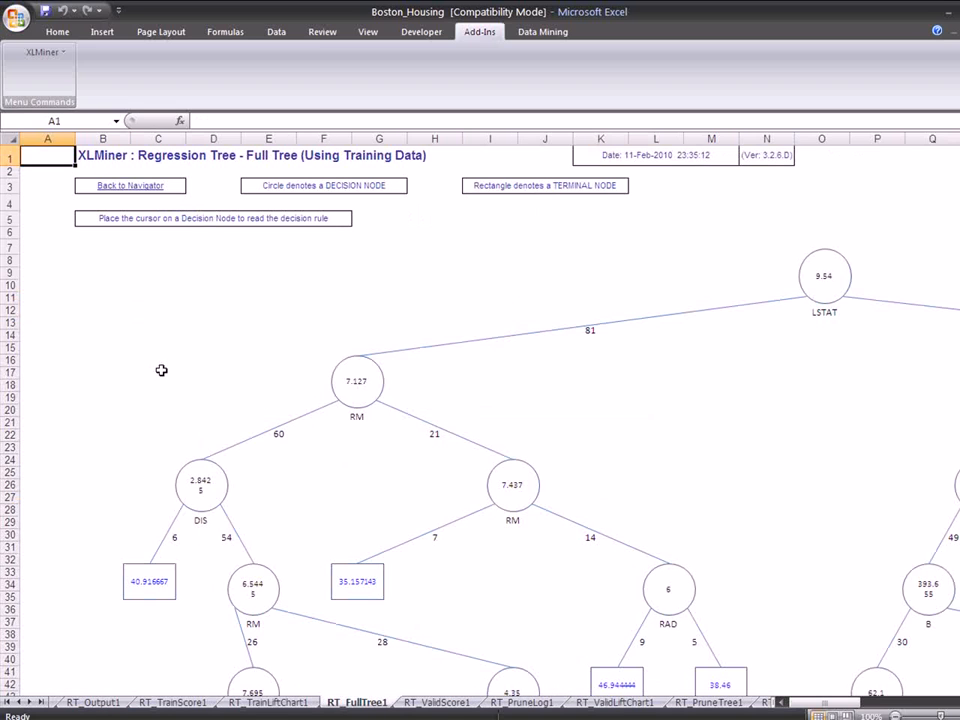
pyautogui.moveTo(828, 706); pyautogui.dragTo(848, 706)
pyautogui.scroll(-3, 765, 604)
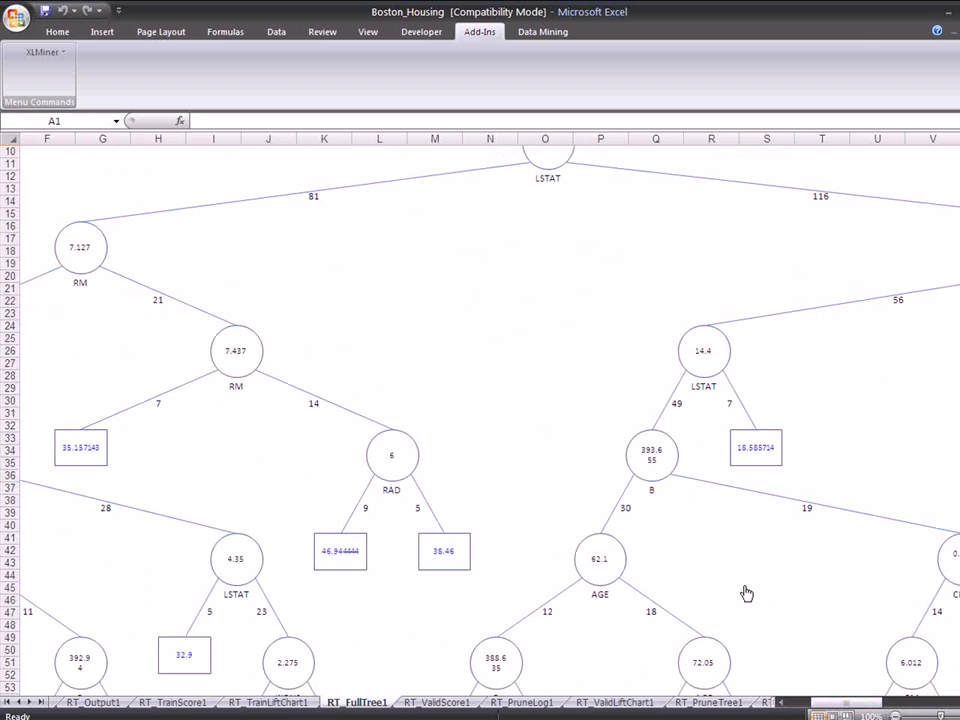
pyautogui.scroll(-10, 746, 593)
pyautogui.moveTo(846, 704); pyautogui.dragTo(826, 704)
pyautogui.scroll(9, 740, 589)
pyautogui.scroll(3, 741, 589)
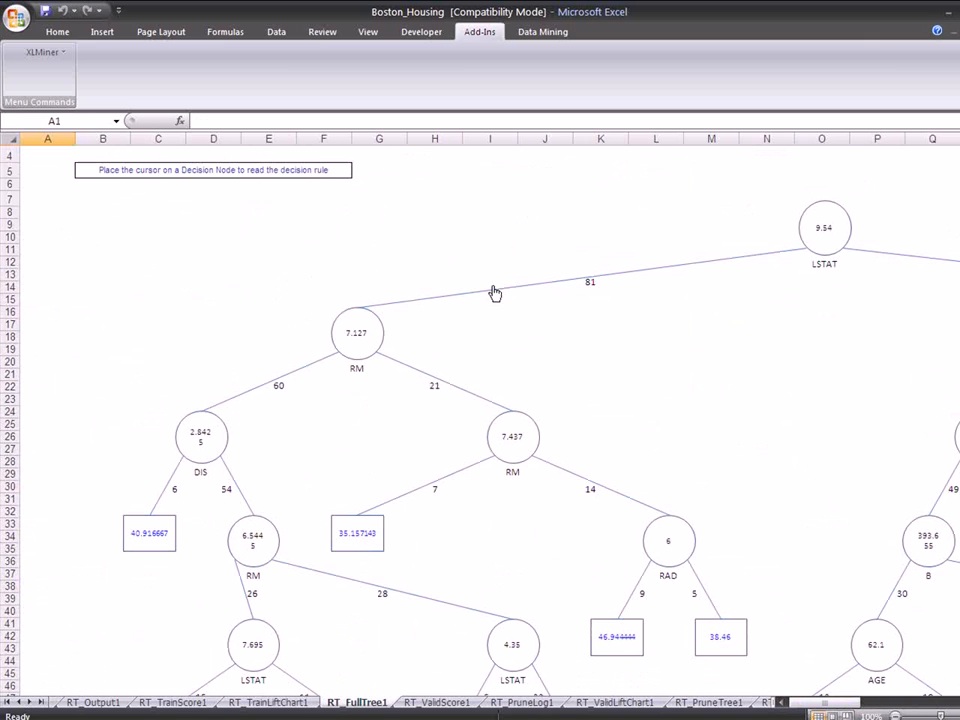
pyautogui.scroll(1, 495, 294)
pyautogui.click(129, 186)
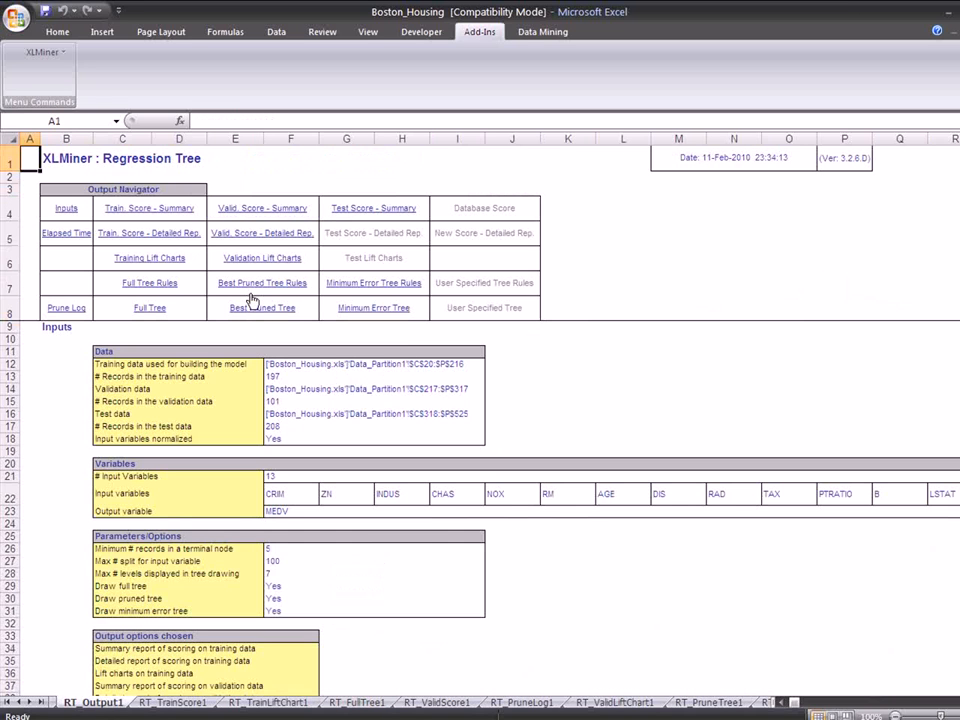
# - View the best pruned tree, read the decision rules of its LSTAT and RM nodes, and return to the output navigator
pyautogui.click(253, 309)
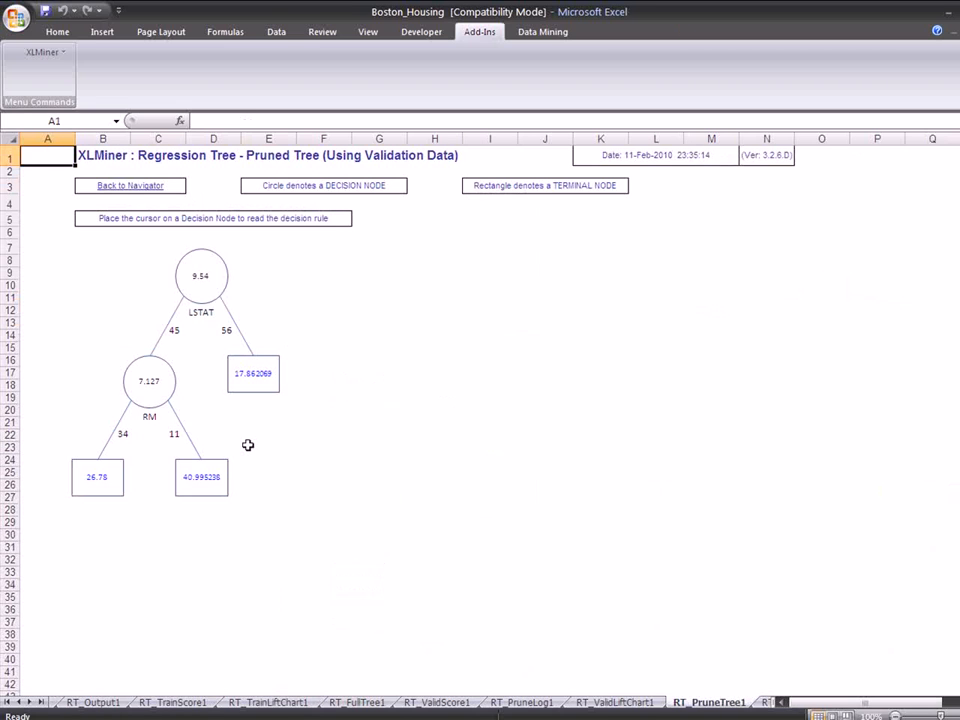
pyautogui.click(201, 285)
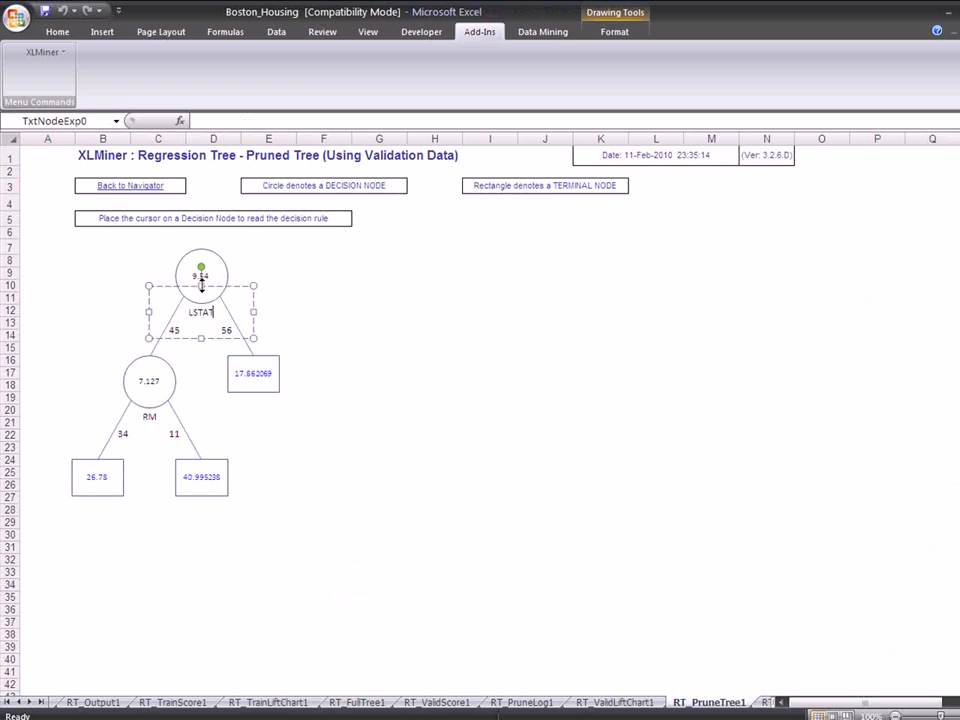
pyautogui.click(298, 297)
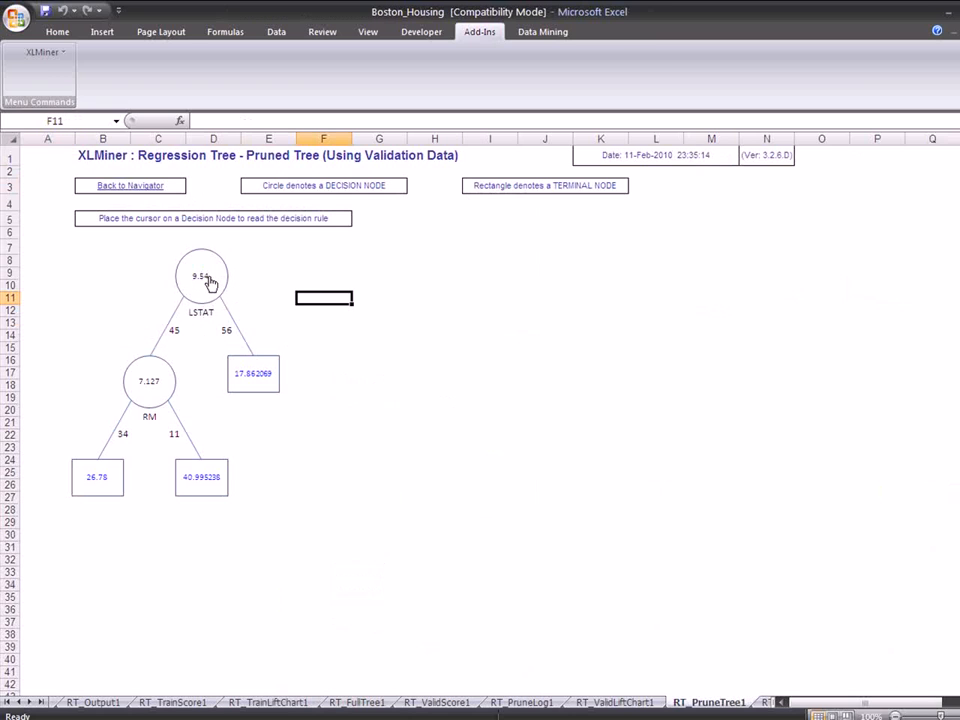
pyautogui.moveTo(210, 284)
pyautogui.moveTo(158, 387)
pyautogui.click(130, 185)
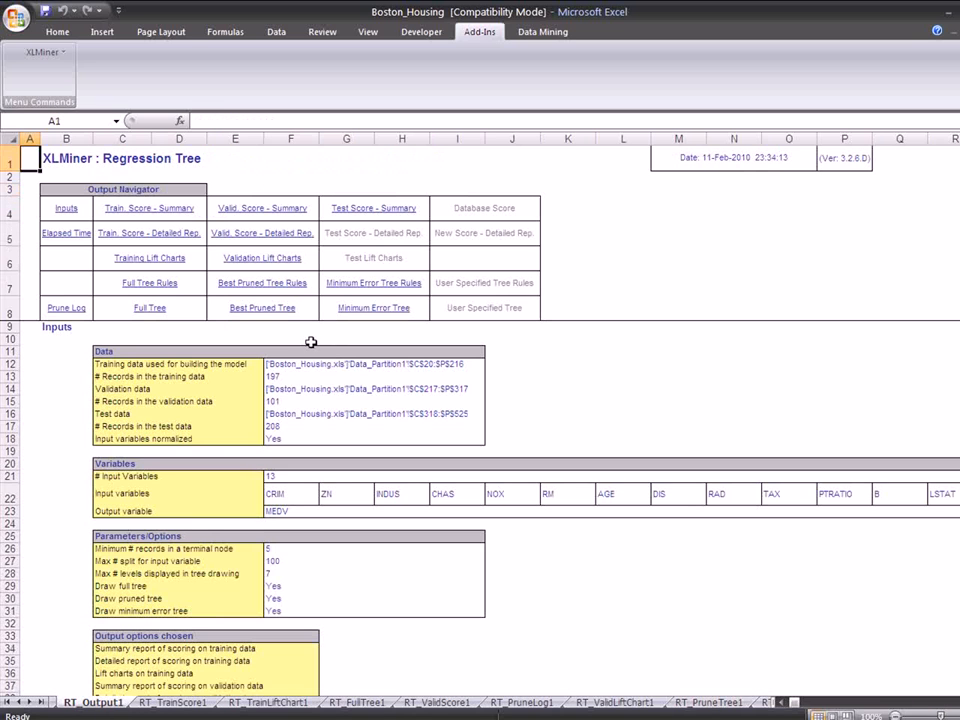
# - View the training lift charts and the validation lift charts, returning to the output navigator after each
pyautogui.click(149, 259)
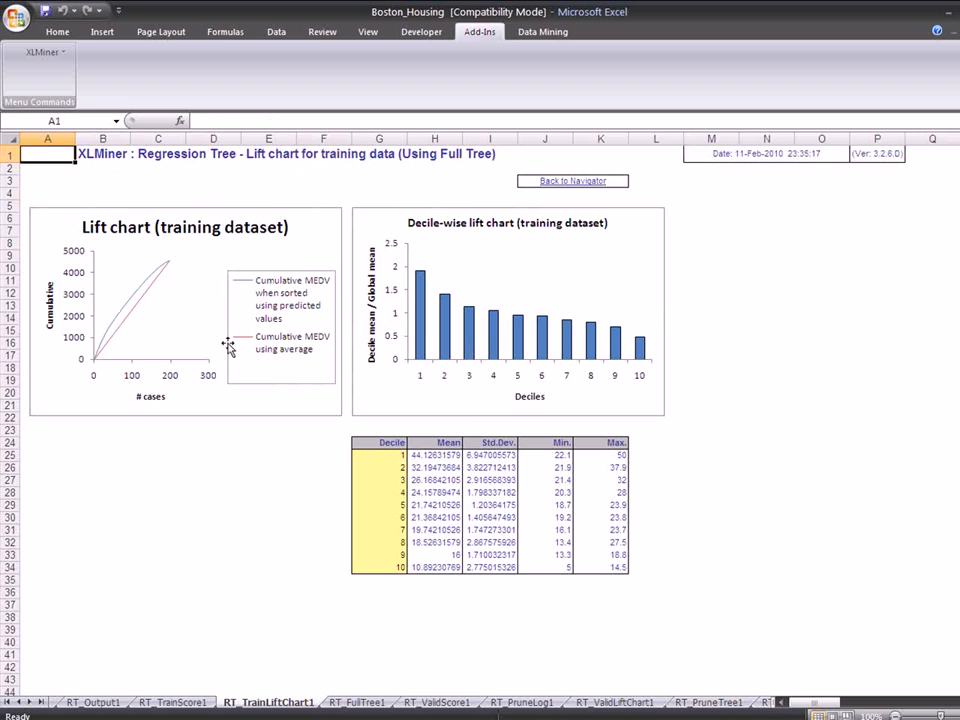
pyautogui.click(553, 182)
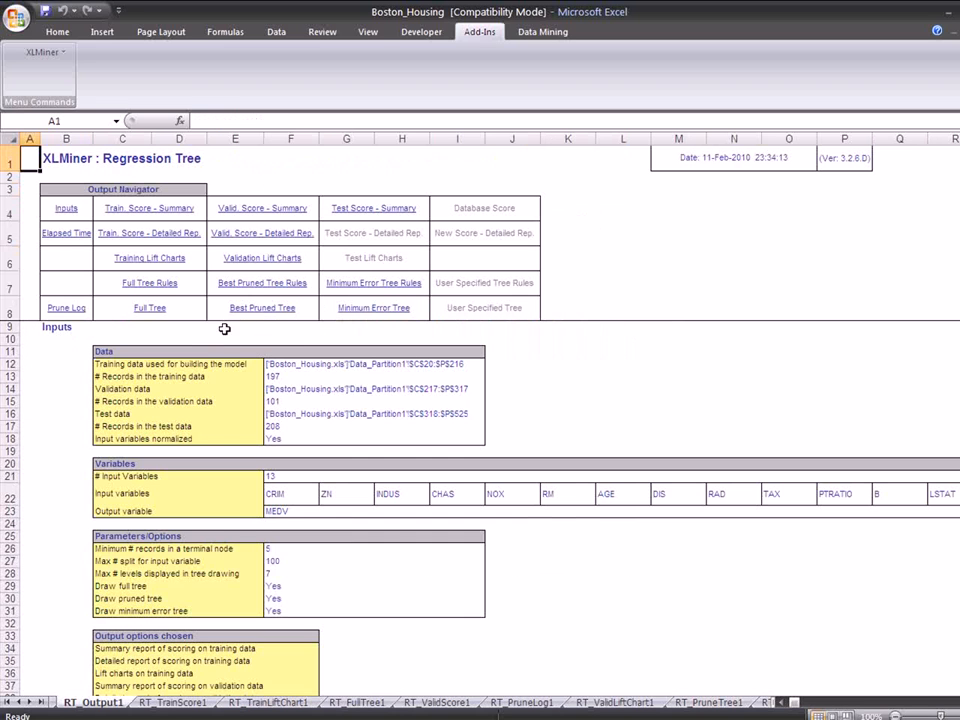
pyautogui.click(250, 262)
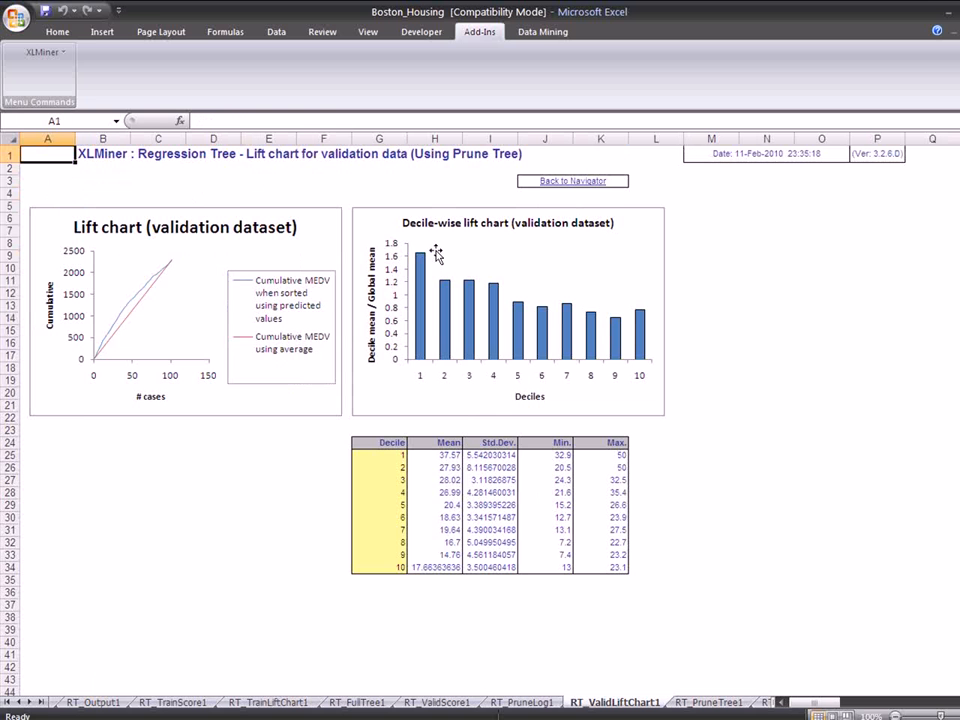
pyautogui.click(560, 182)
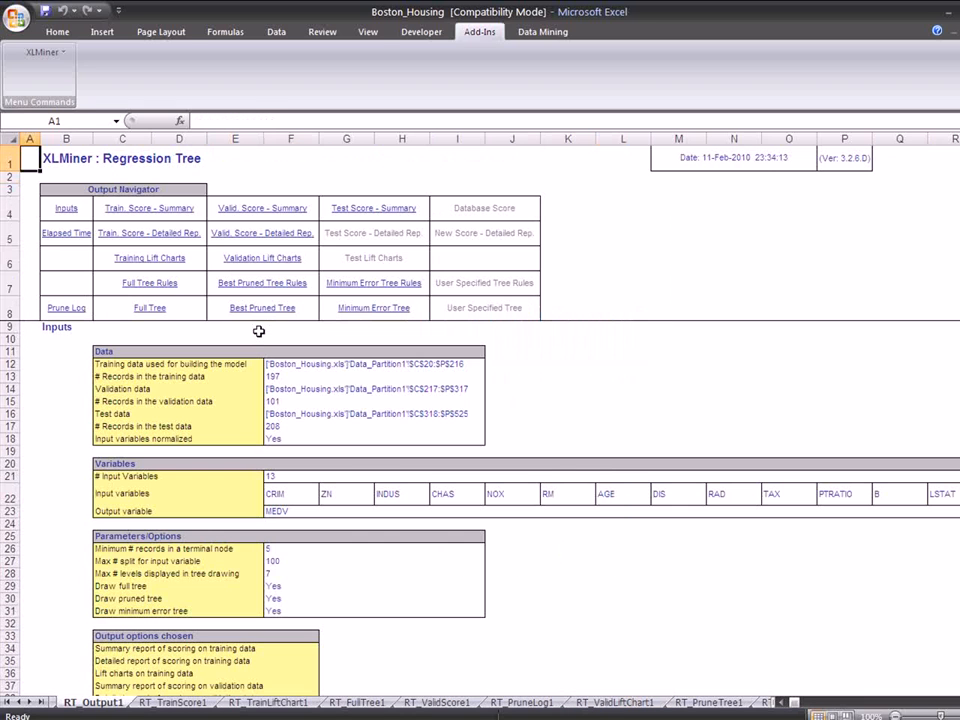
# - Examine the best pruned tree rules and the error measures in the training, validation and test scoring summary reports
pyautogui.click(262, 284)
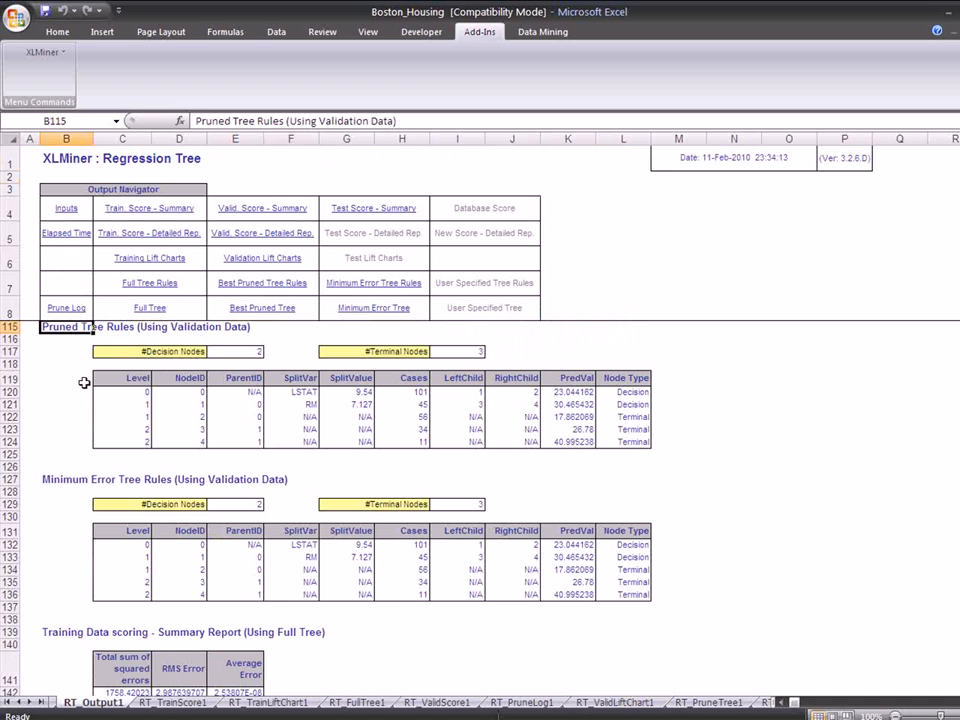
pyautogui.scroll(-3, 84, 382)
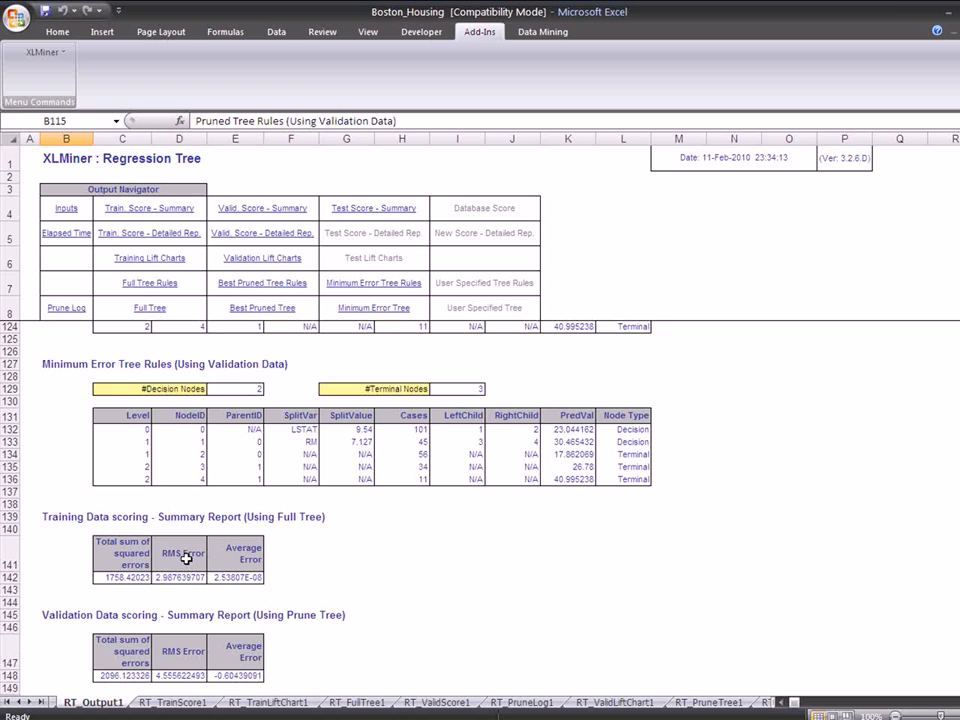
pyautogui.click(238, 563)
pyautogui.scroll(-3, 240, 564)
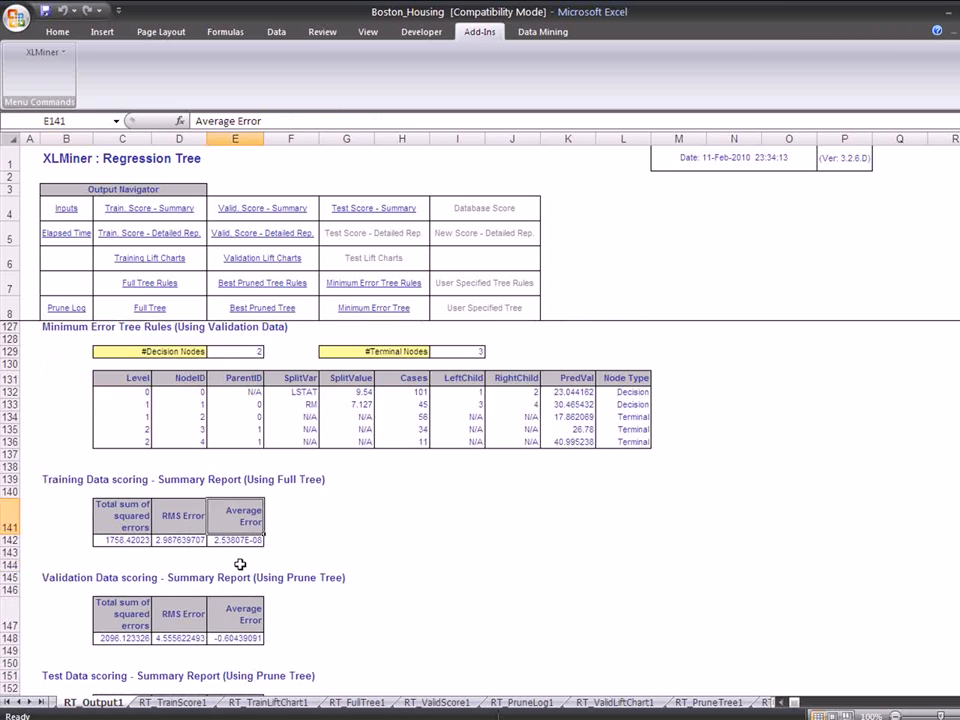
pyautogui.scroll(-3, 240, 564)
pyautogui.scroll(9, 240, 564)
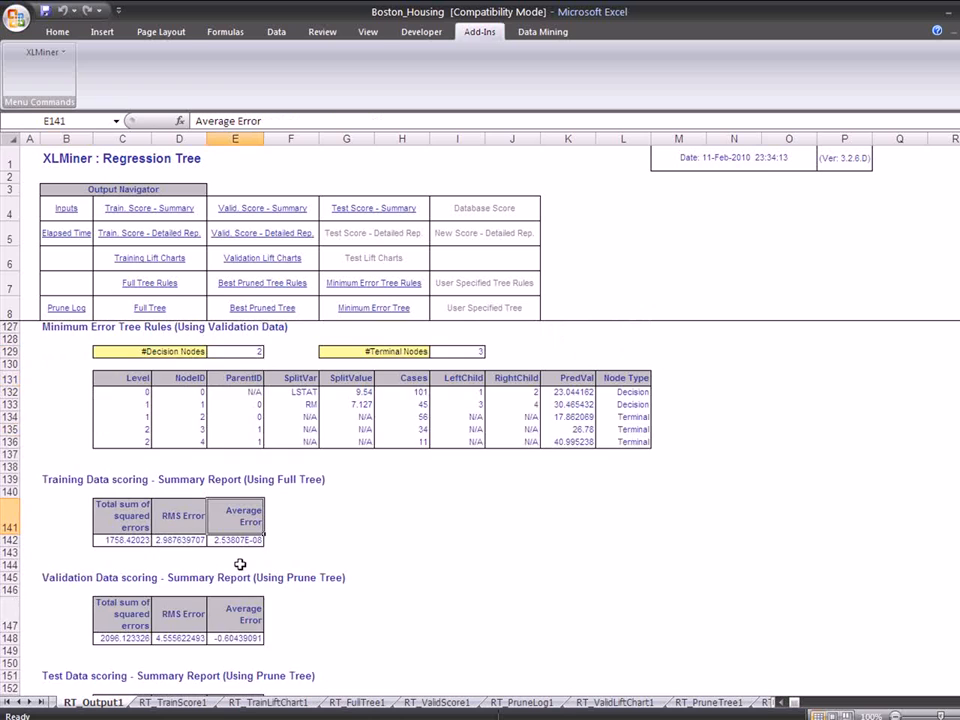